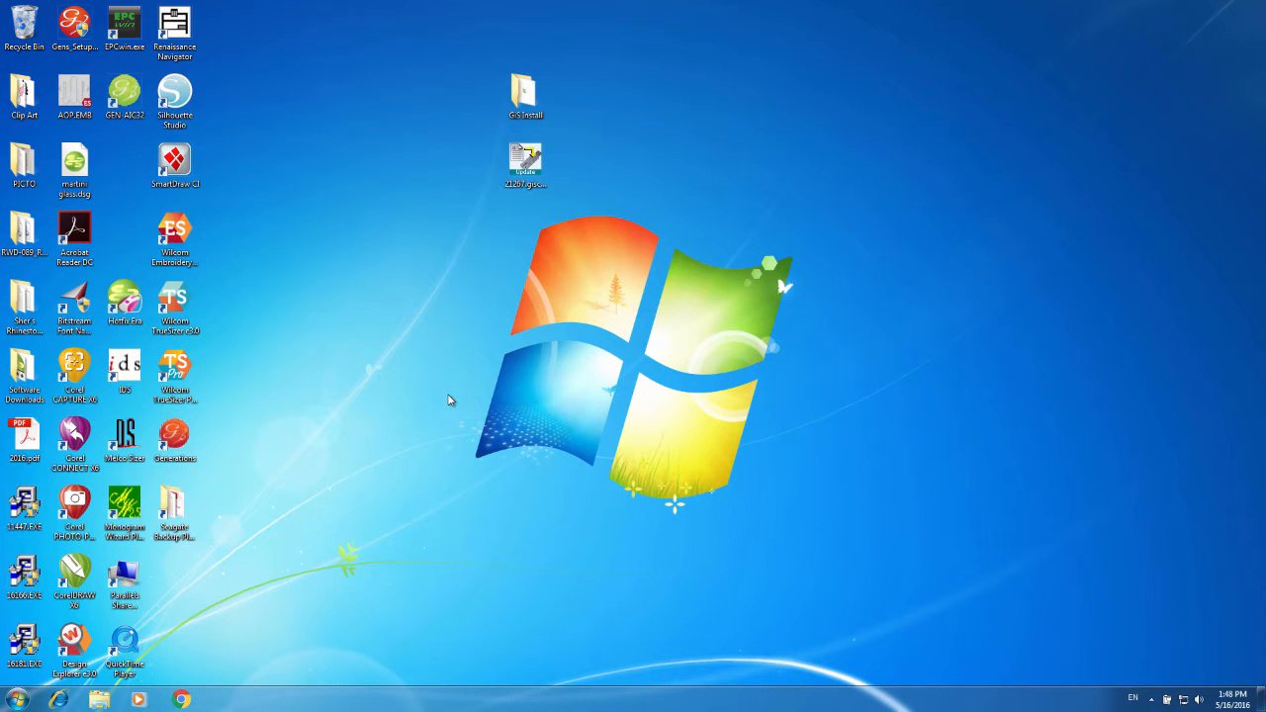
Step: Run GiS BasePac 8 Setup (2).exe from the GiS Install folder and allow it to make changes to the computer
{"action": "double_click", "coordinate": [525, 95]}
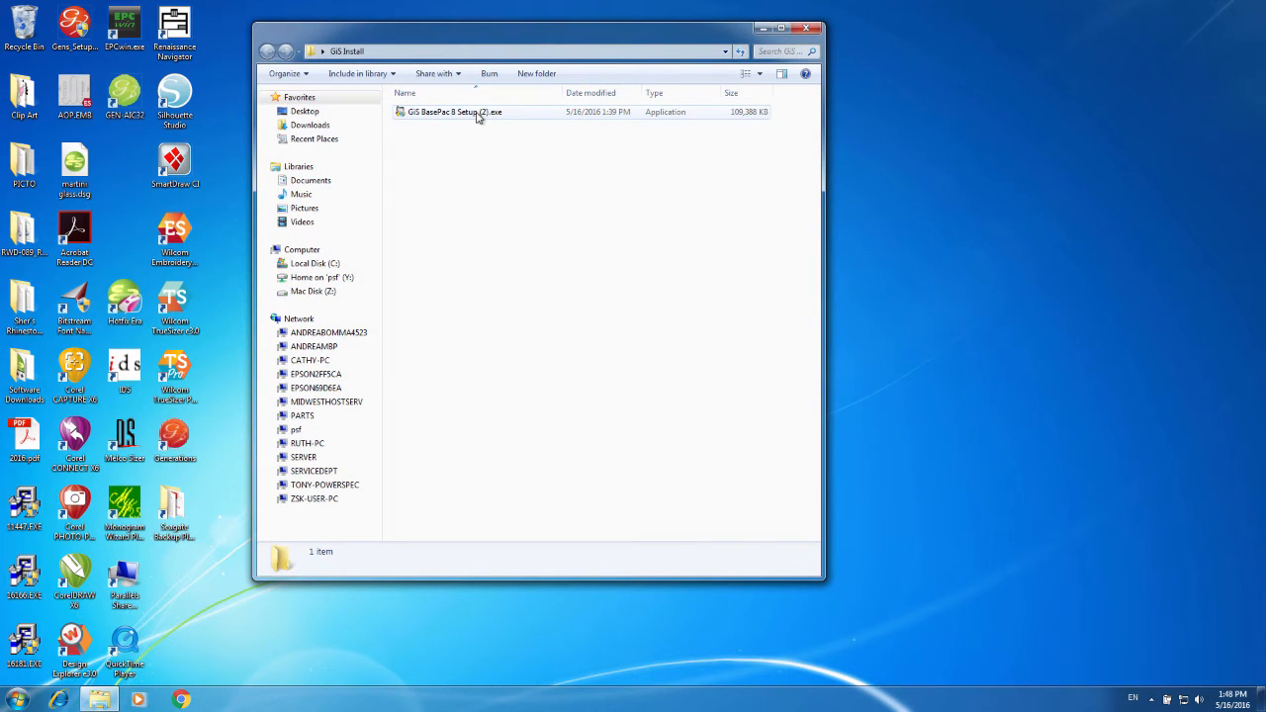
{"action": "double_click", "coordinate": [478, 116]}
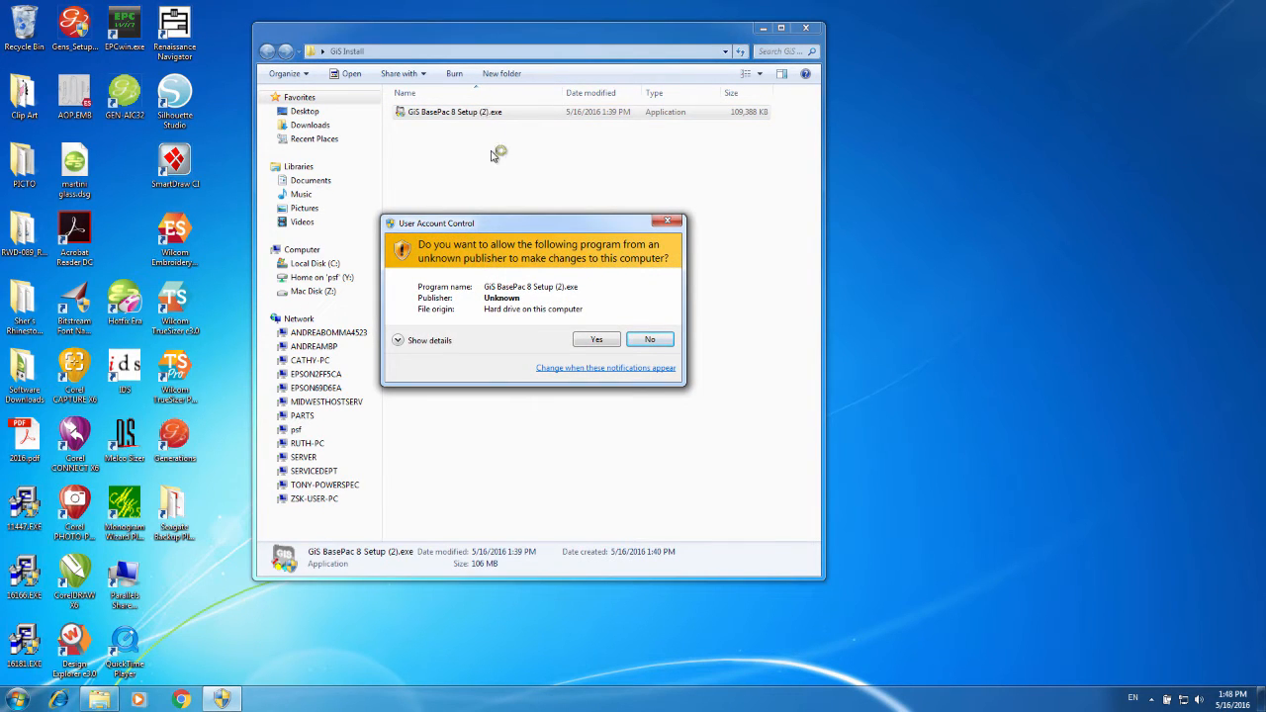
{"action": "left_click", "coordinate": [596, 340]}
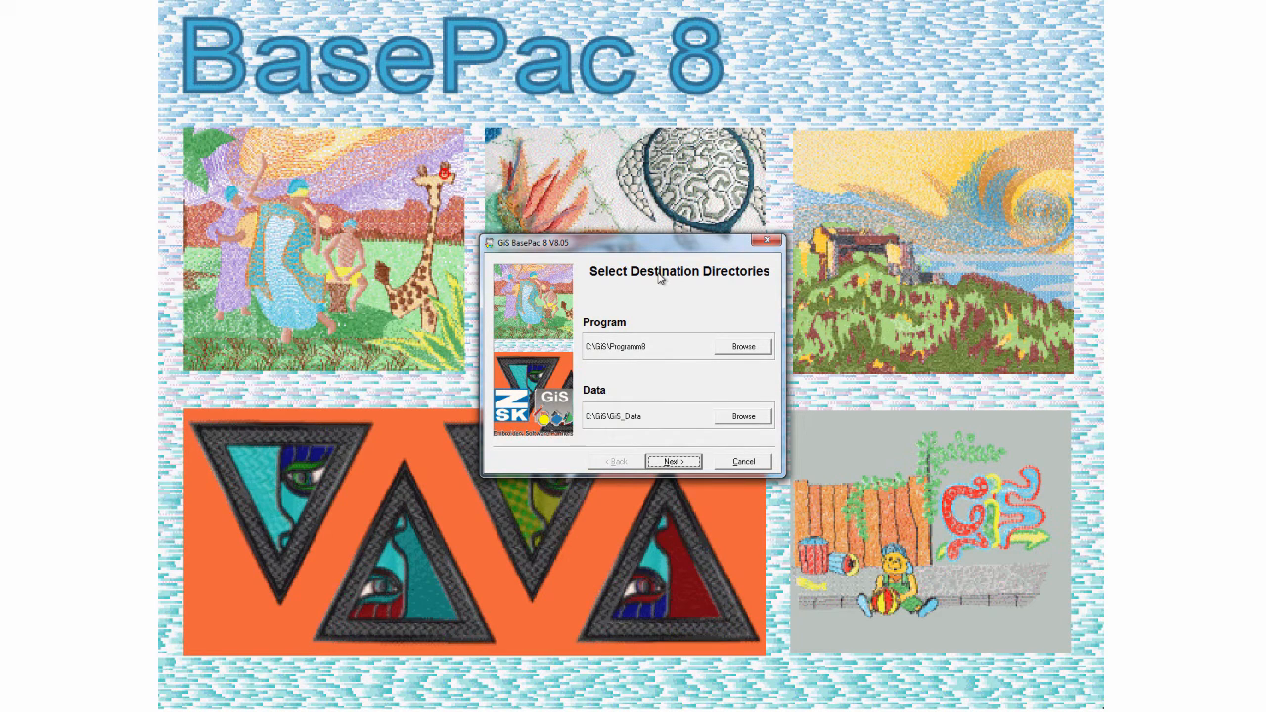
Step: Install GiS BasePac 8 to C:\GiS\Programm8 with data in C:\GiS\GiS_Data and English as the language, and restart the computer
{"action": "left_click", "coordinate": [672, 461]}
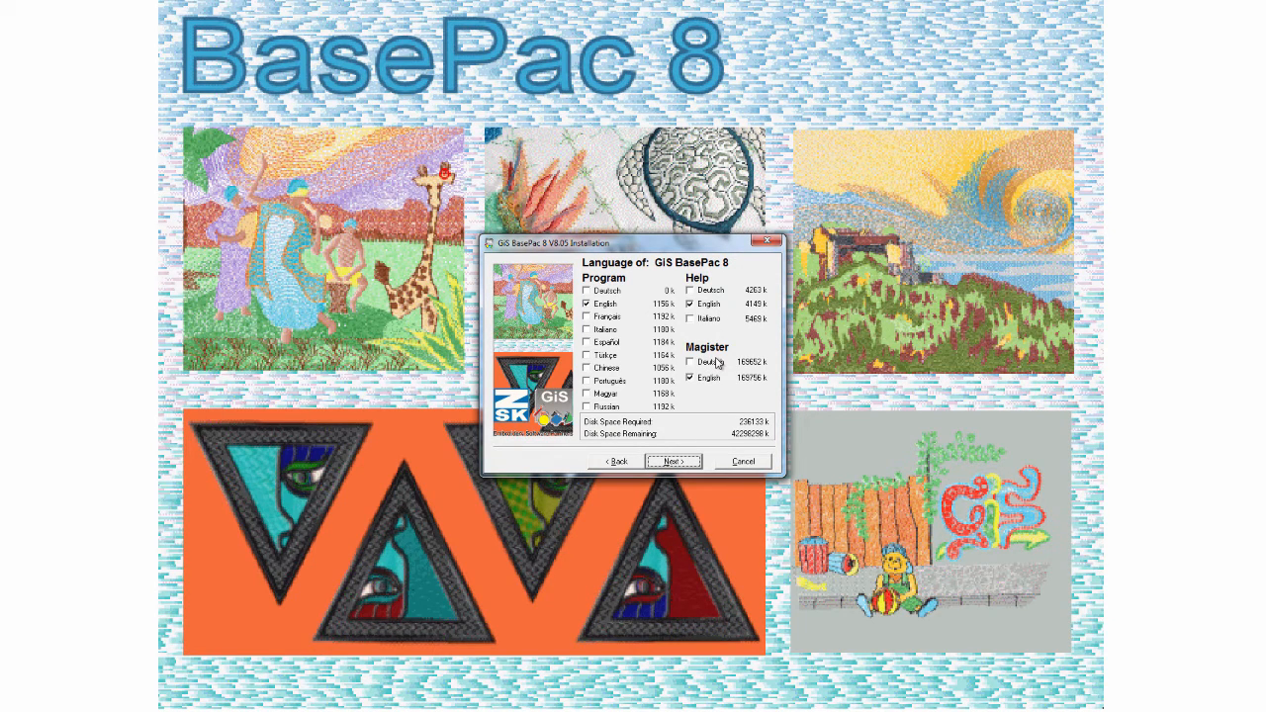
{"action": "left_click", "coordinate": [689, 463]}
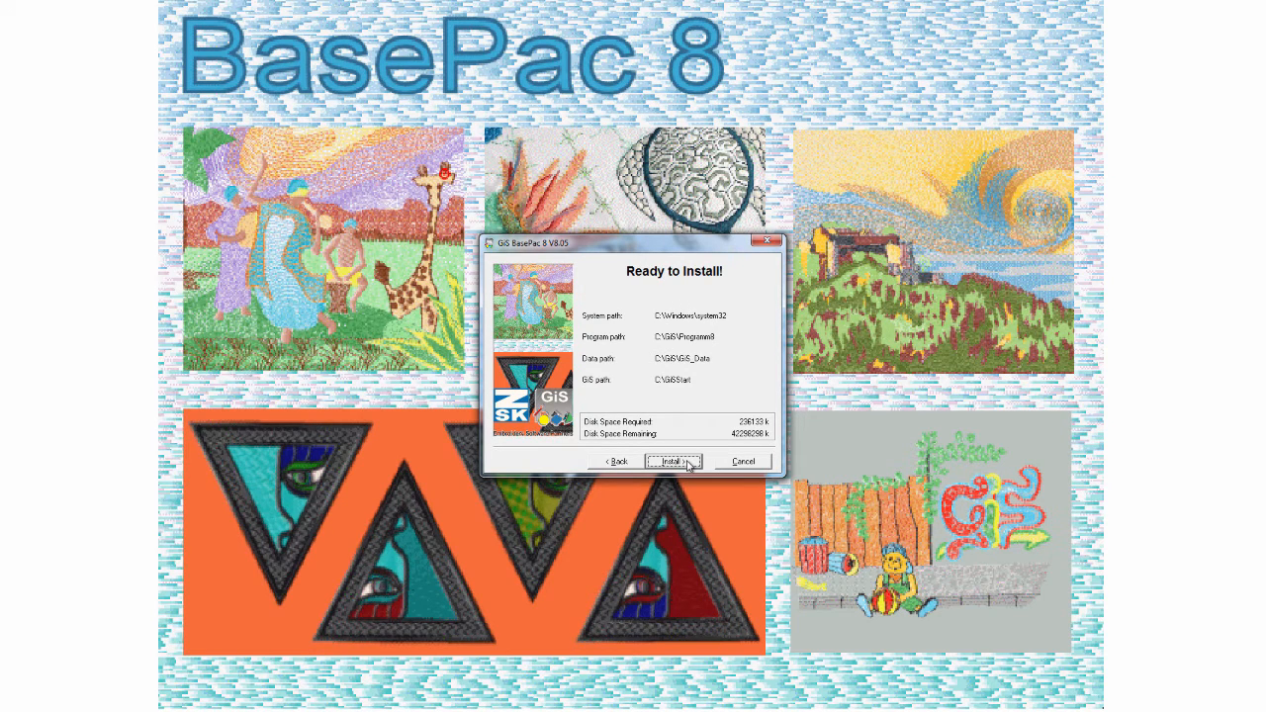
{"action": "left_click", "coordinate": [673, 462]}
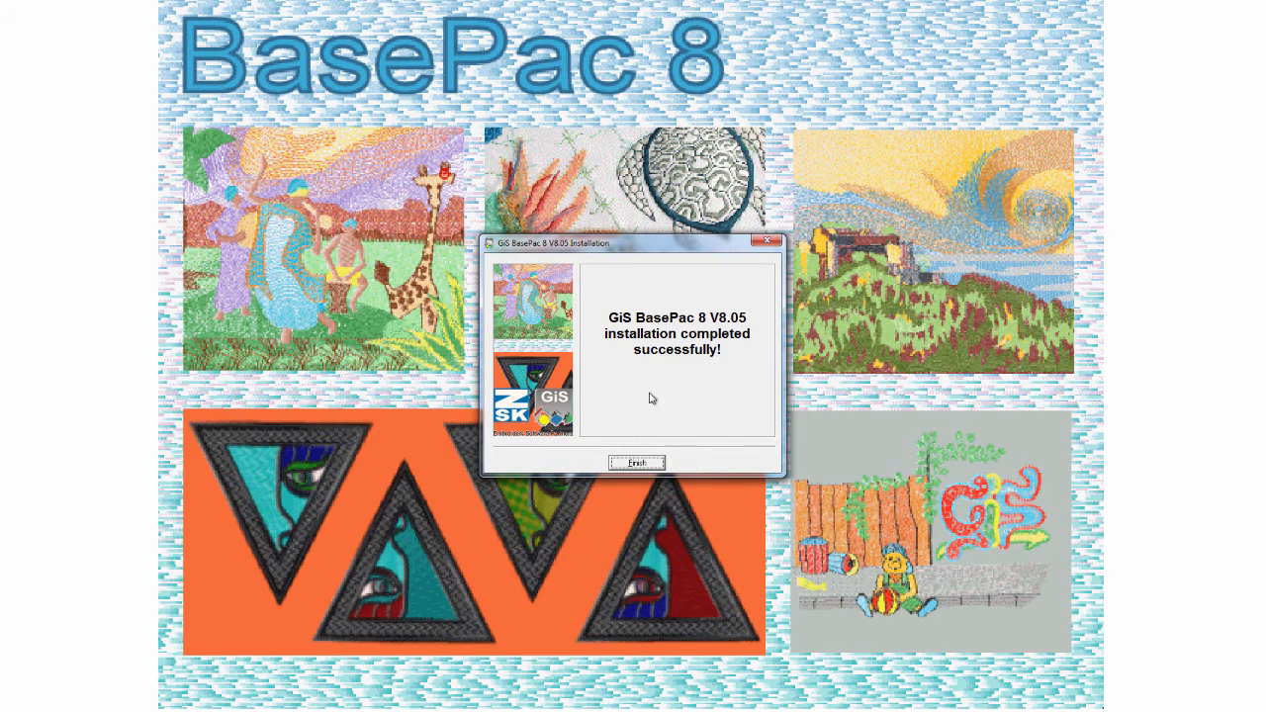
{"action": "left_click", "coordinate": [637, 463]}
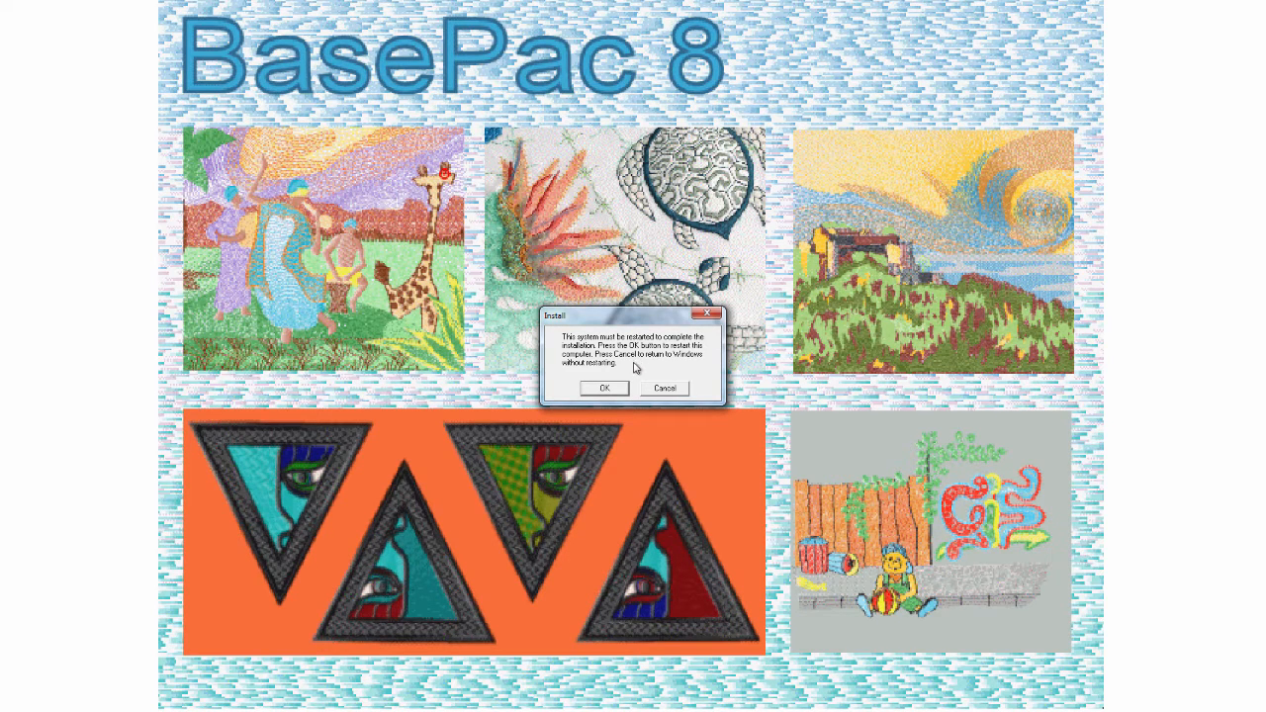
{"action": "left_click", "coordinate": [605, 389]}
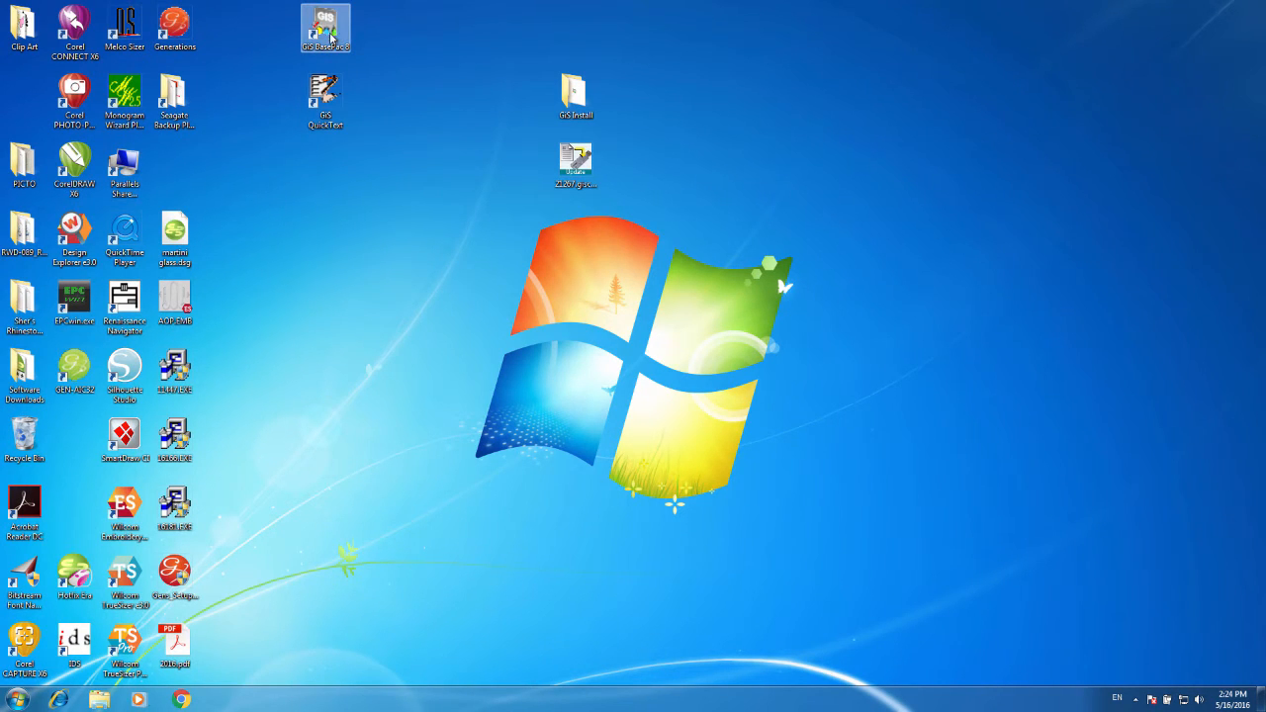
Step: Dismiss the CodeMeter AutoPlay window, open GiS BasePac 8 to check the activation options, and cancel without activating
{"action": "left_click", "coordinate": [324, 99]}
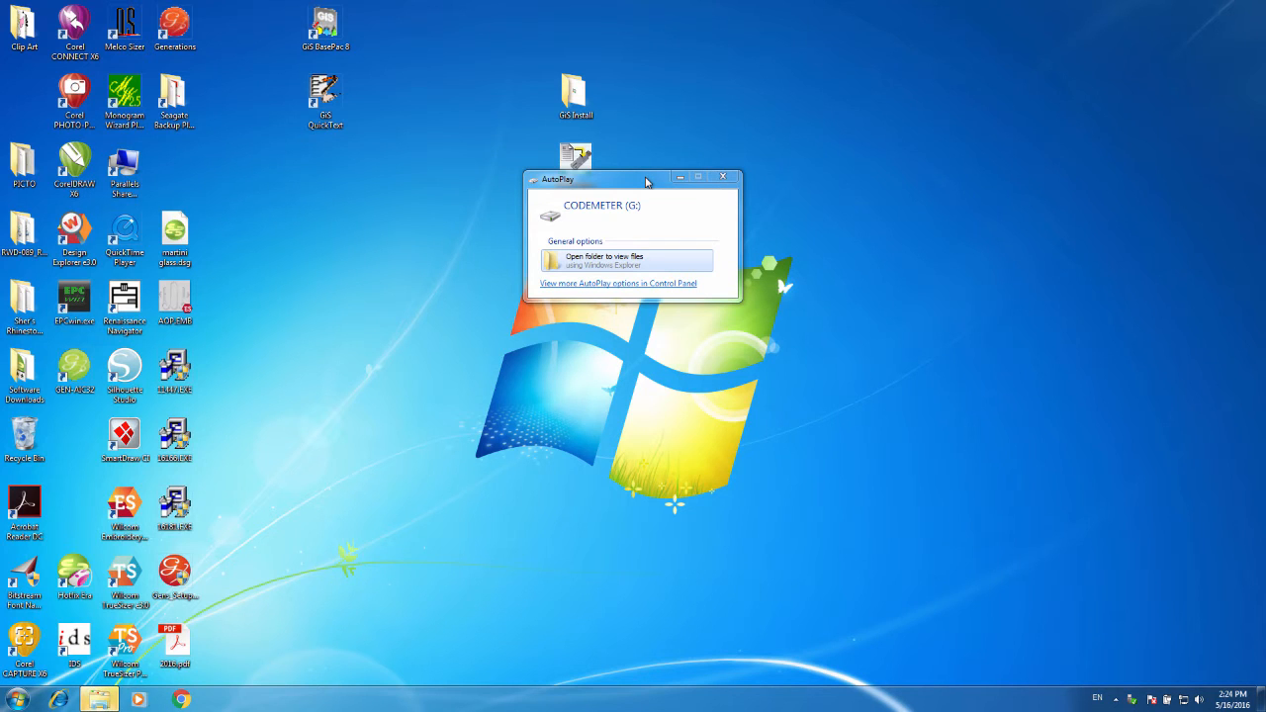
{"action": "left_click", "coordinate": [722, 178]}
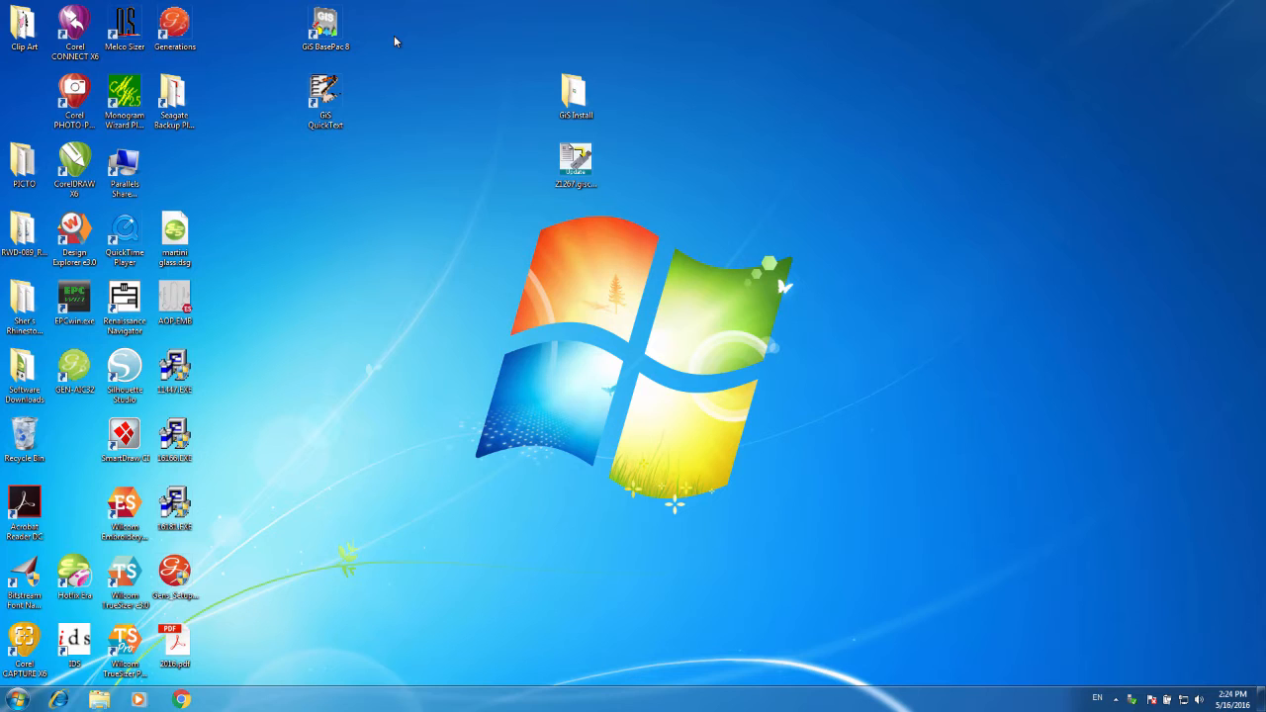
{"action": "double_click", "coordinate": [332, 26]}
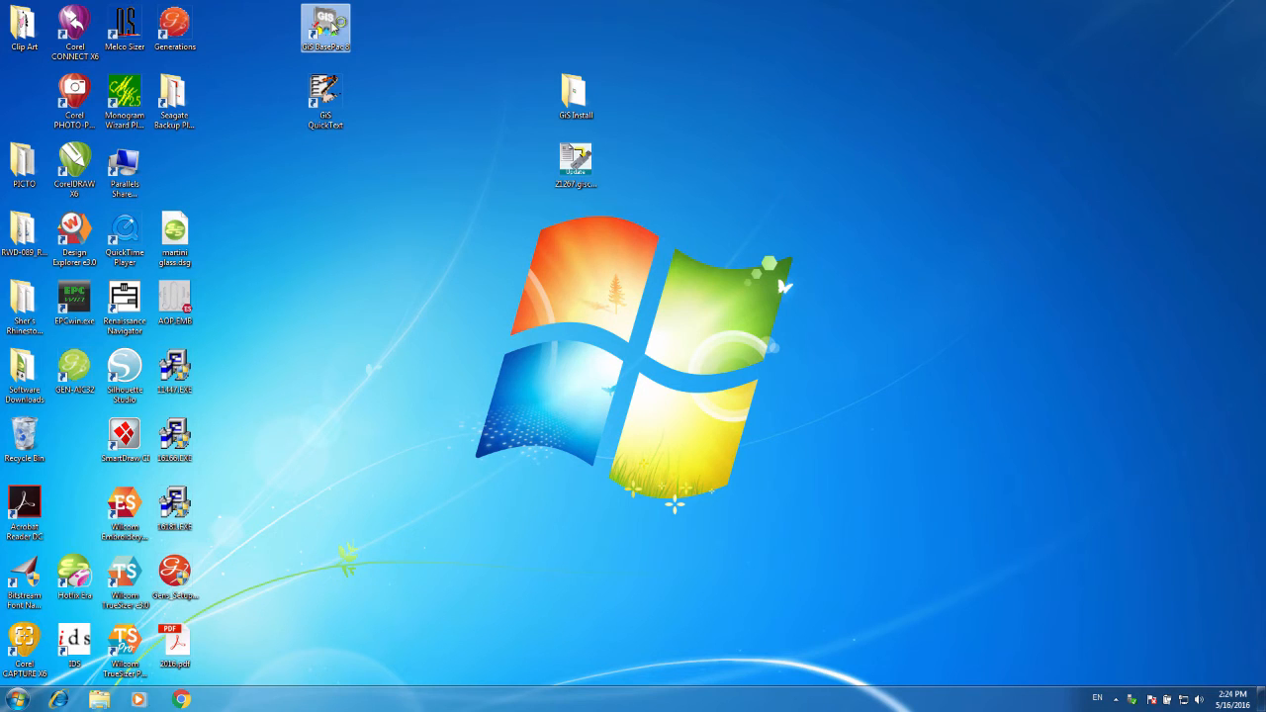
{"action": "double_click", "coordinate": [333, 26]}
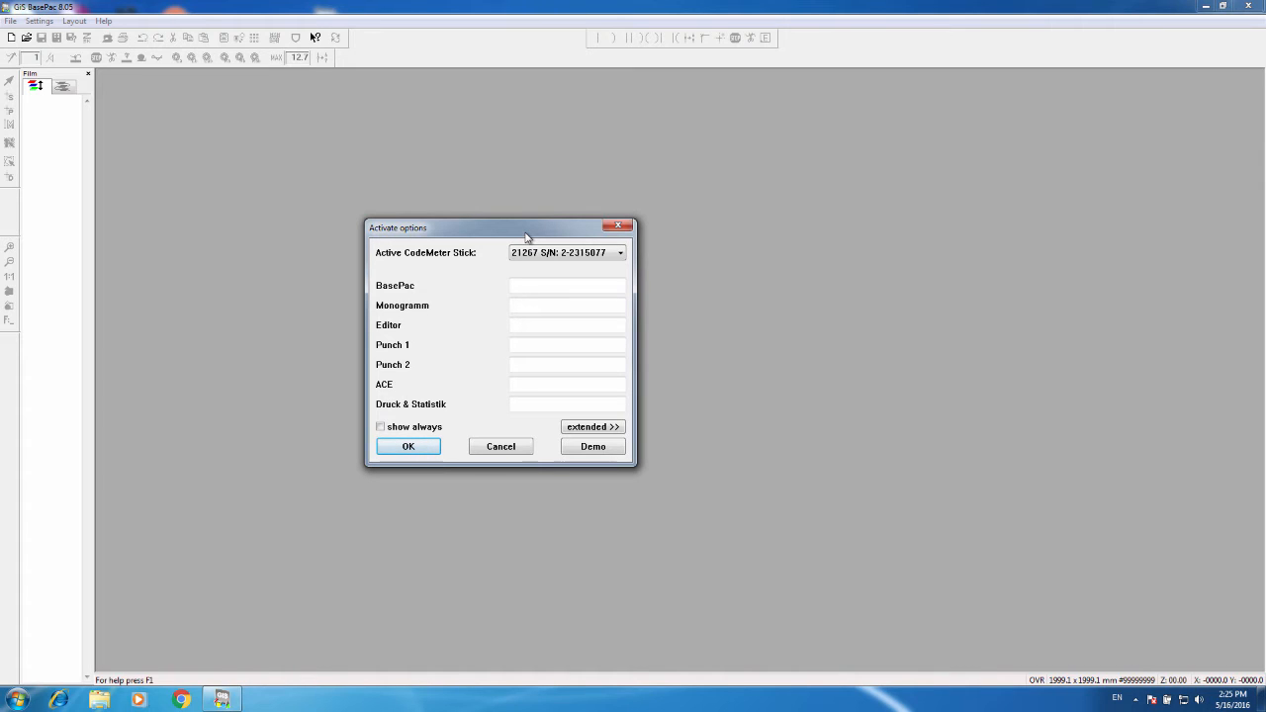
{"action": "left_click", "coordinate": [503, 450]}
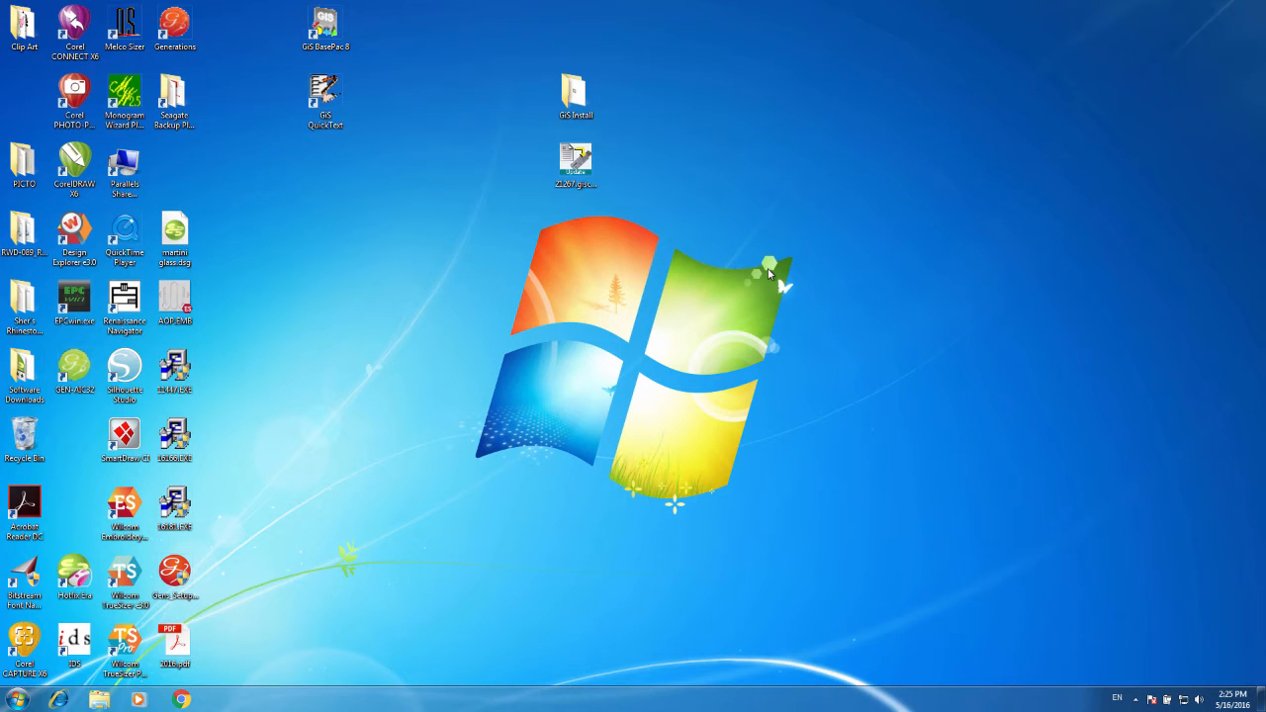
Step: Program the CodeMeter stick with the GiS CodeMeter update file on the desktop, and open GiS BasePac 8
{"action": "left_click", "coordinate": [585, 165]}
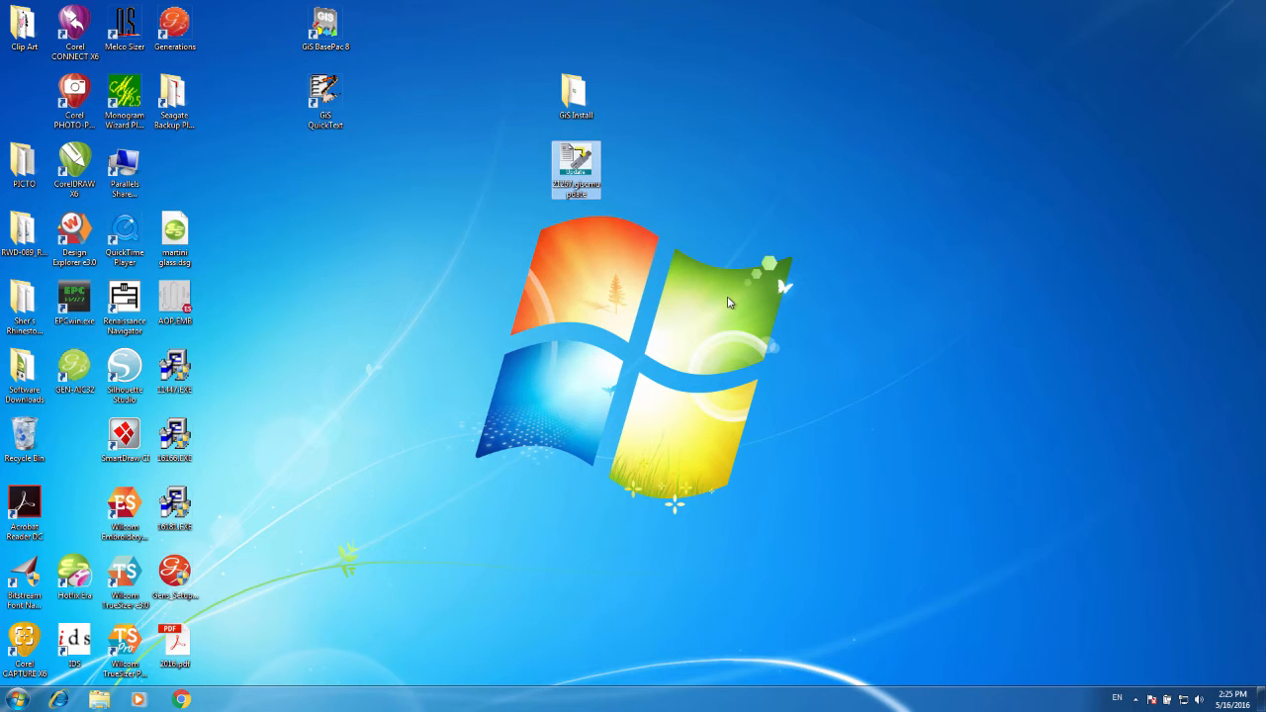
{"action": "left_click", "coordinate": [702, 226]}
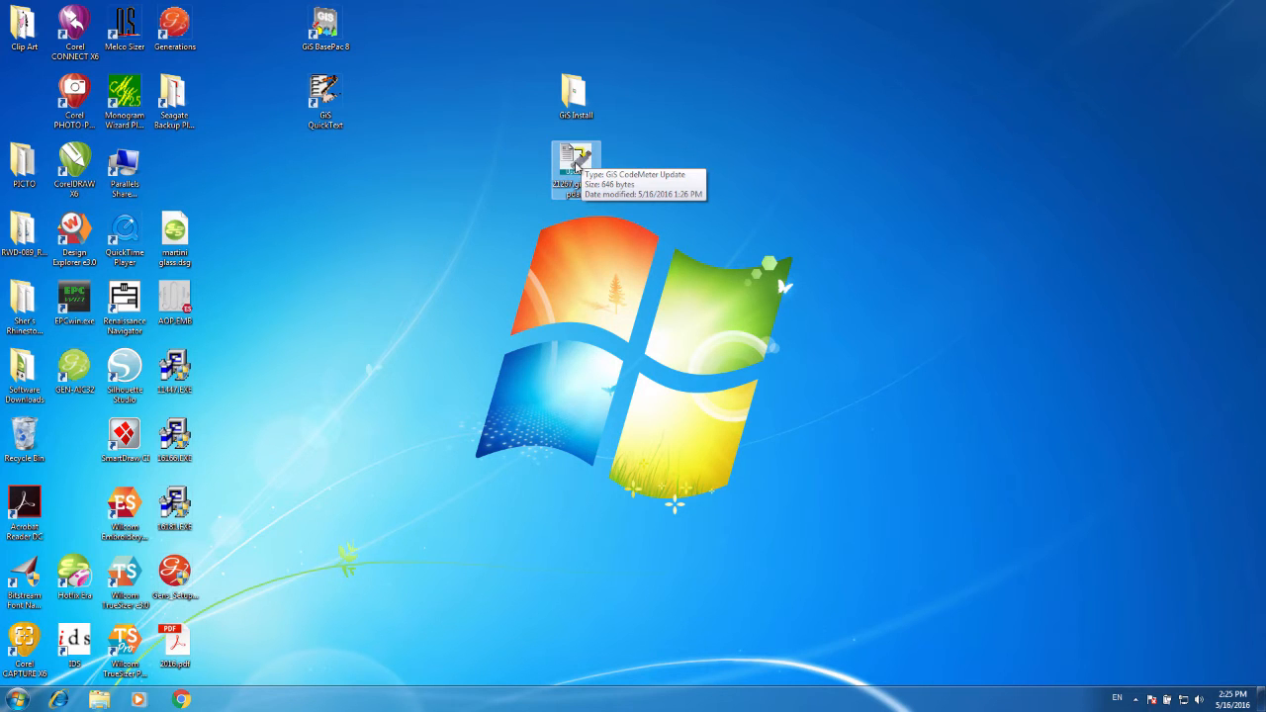
{"action": "double_click", "coordinate": [576, 163]}
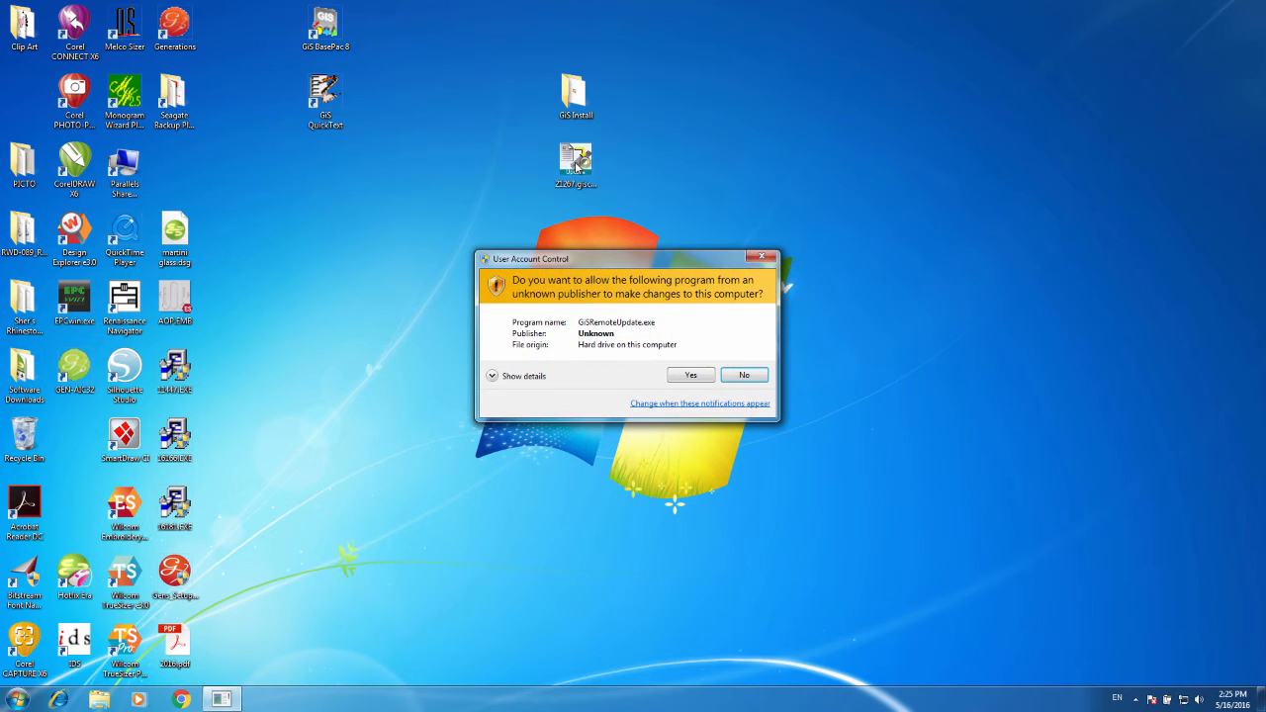
{"action": "left_click", "coordinate": [696, 377]}
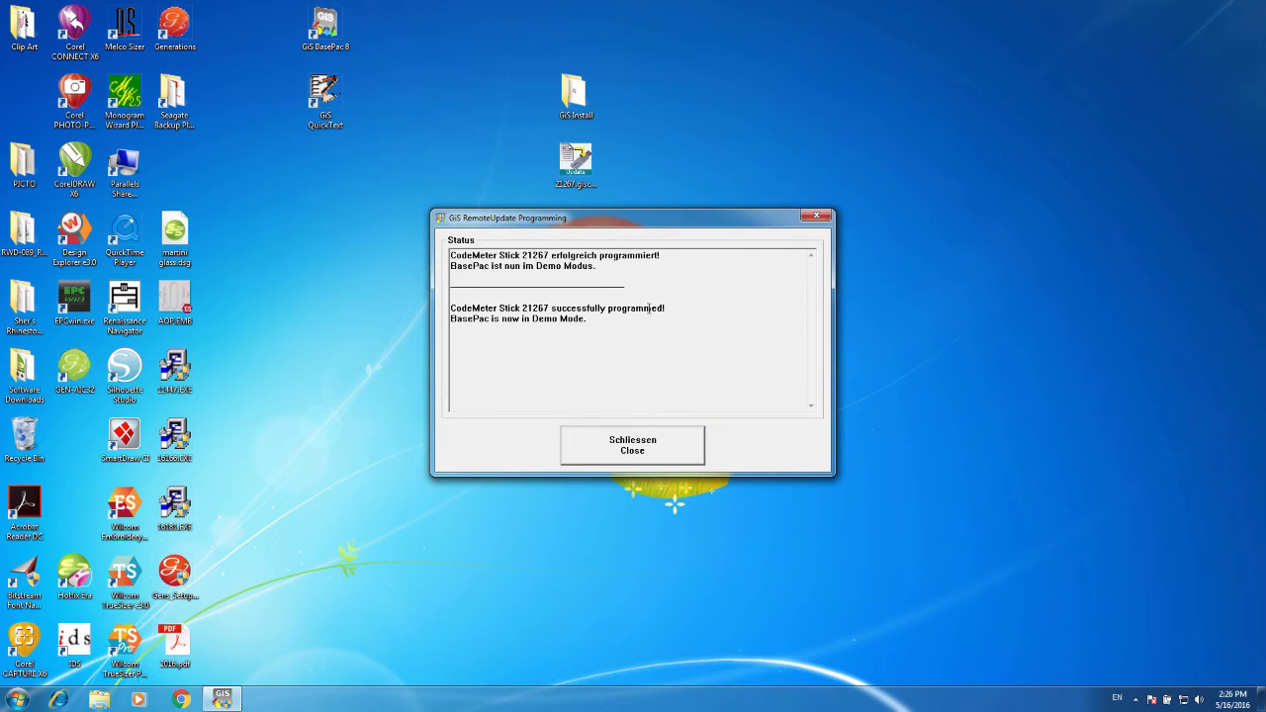
{"action": "left_click", "coordinate": [638, 450]}
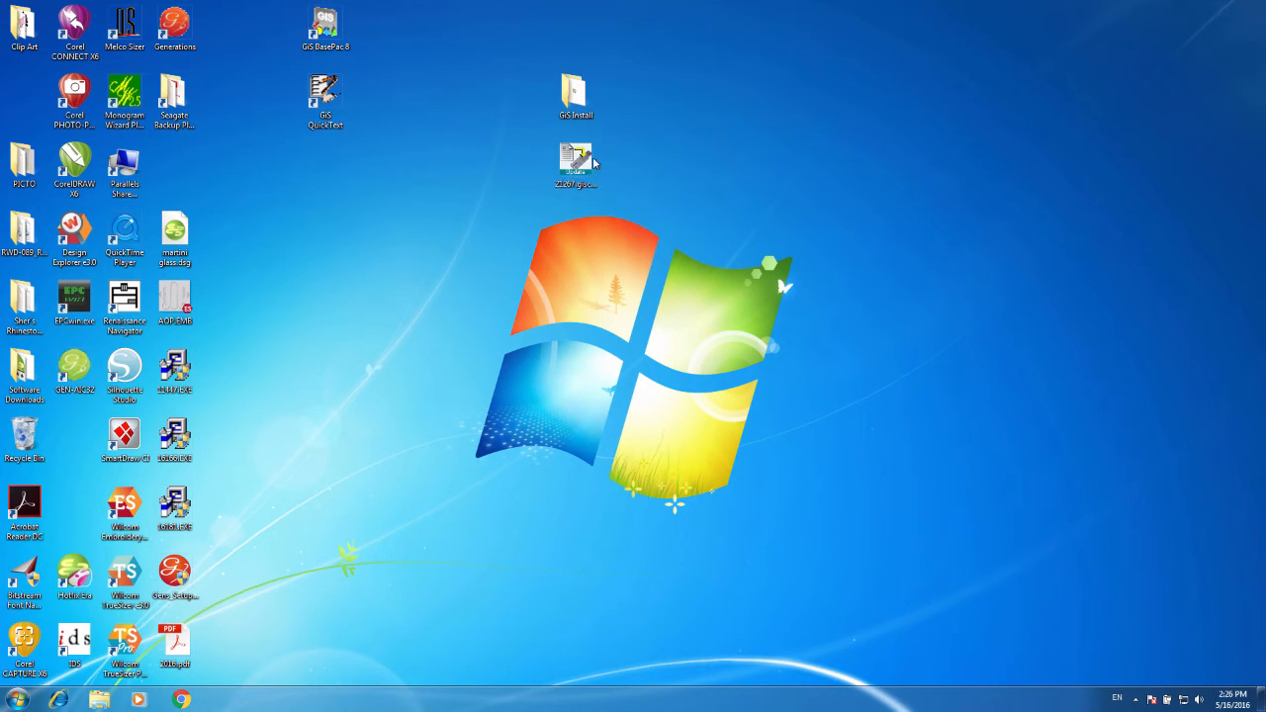
{"action": "double_click", "coordinate": [325, 30]}
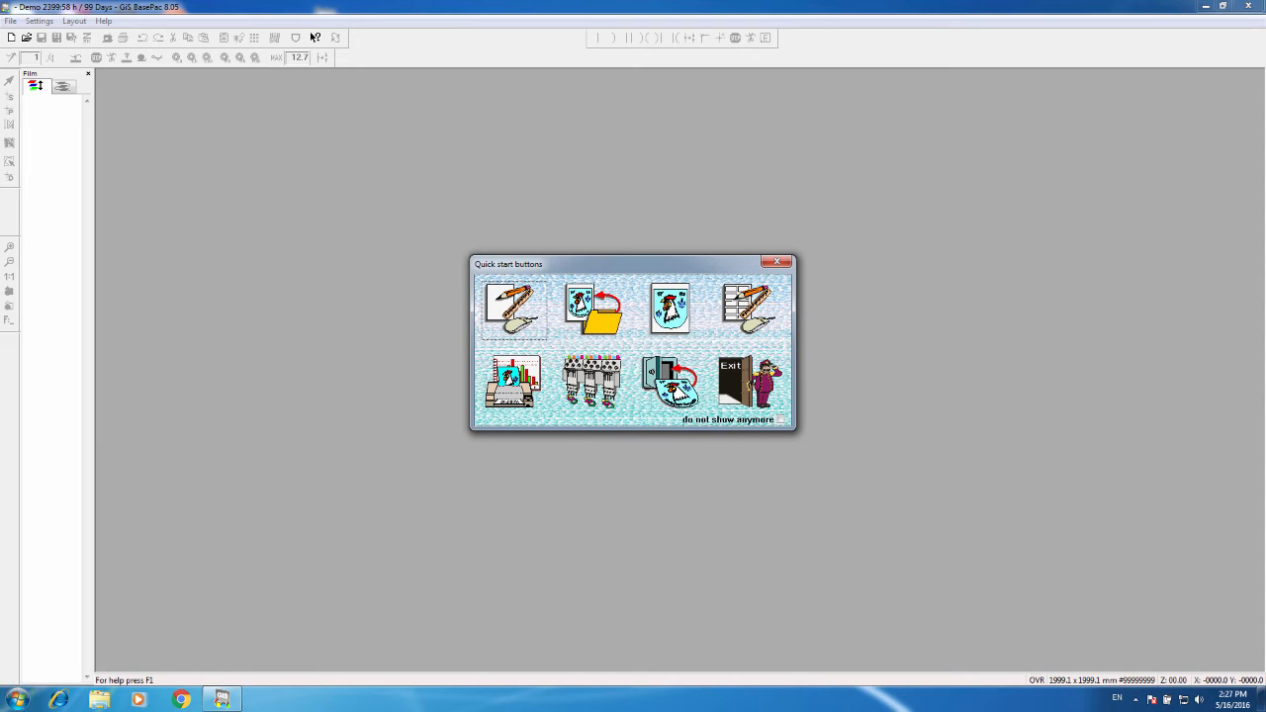
{"action": "left_click", "coordinate": [58, 700]}
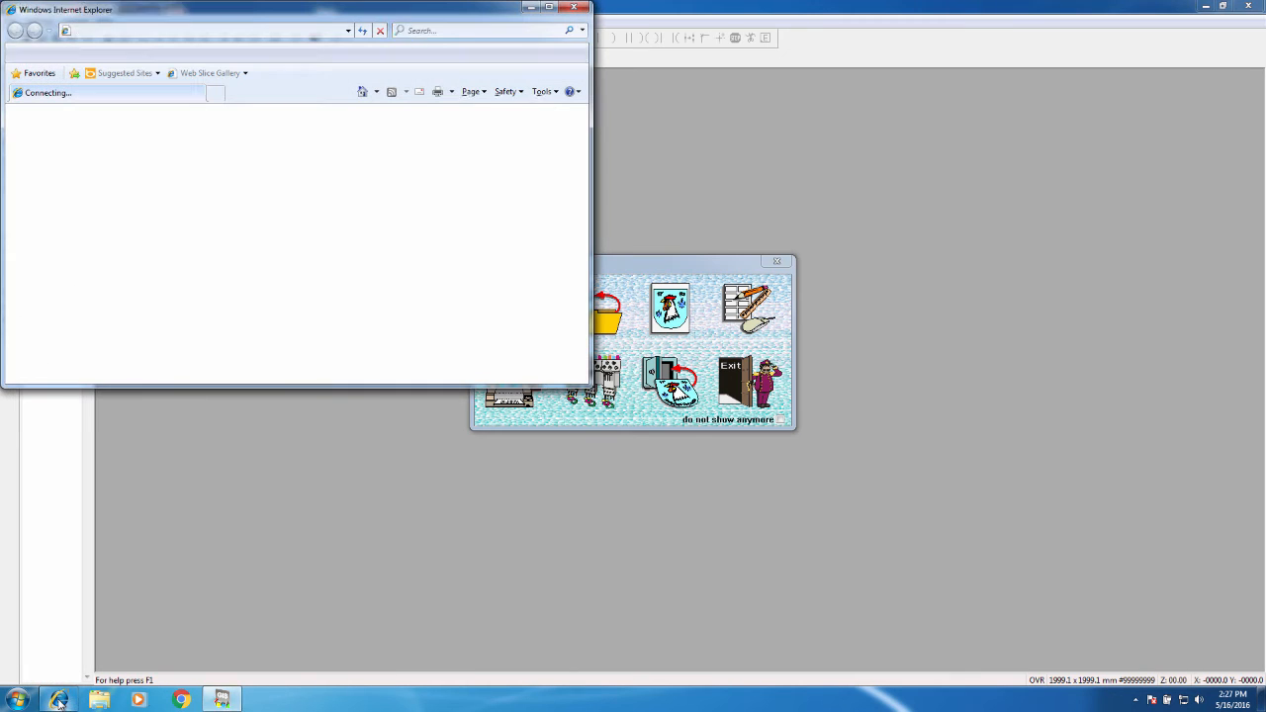
{"action": "left_click", "coordinate": [550, 9]}
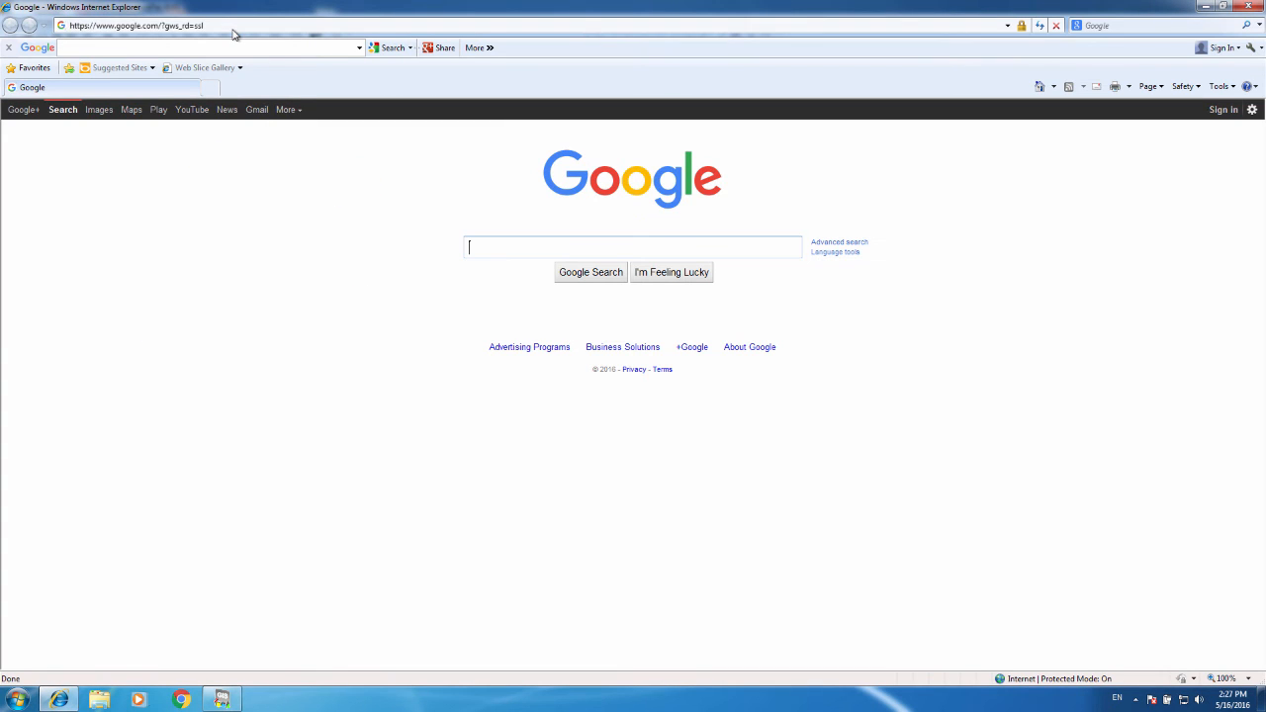
{"action": "left_click", "coordinate": [236, 26]}
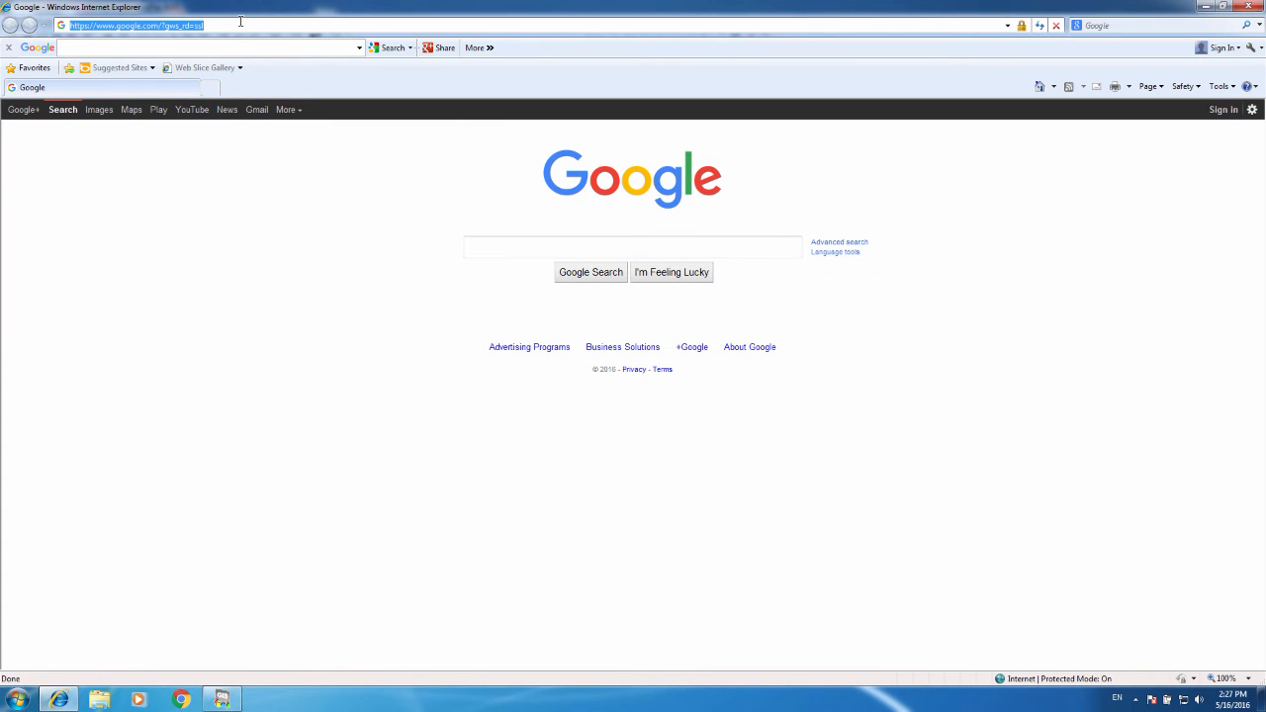
{"action": "type", "text": "www.gis-net"}
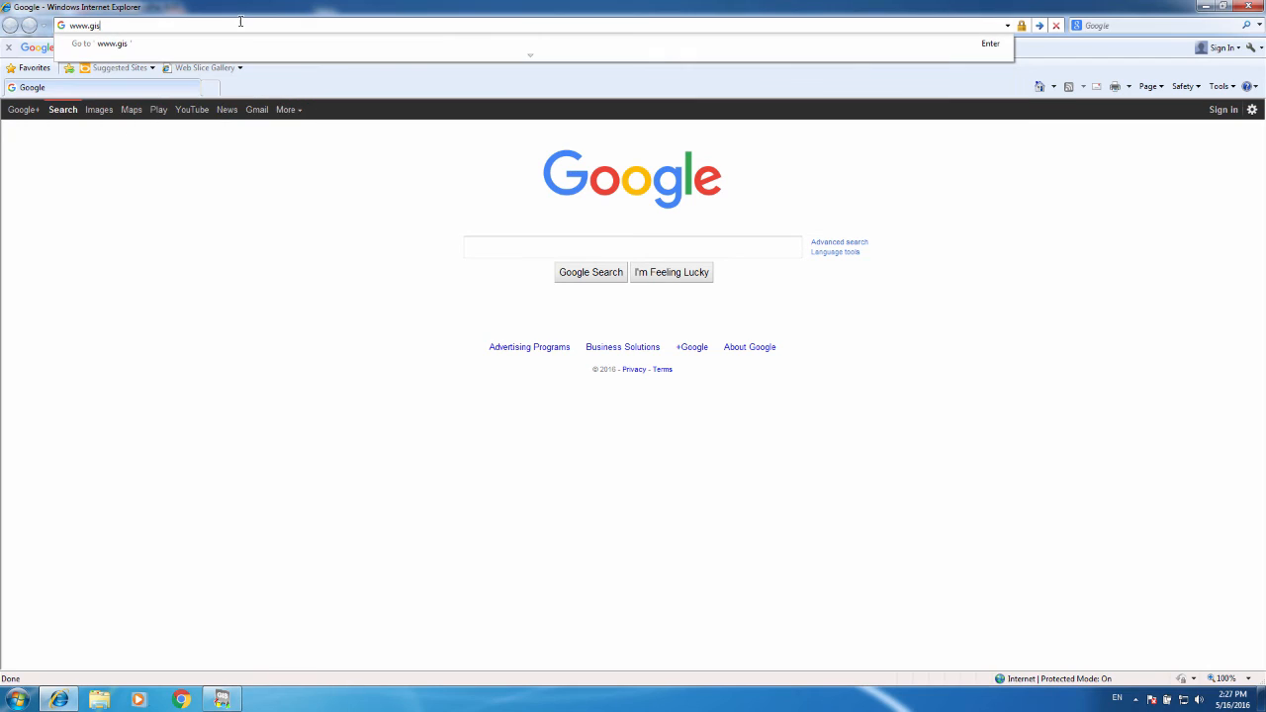
{"action": "type", "text": ".de"}
{"action": "key", "text": "Return"}
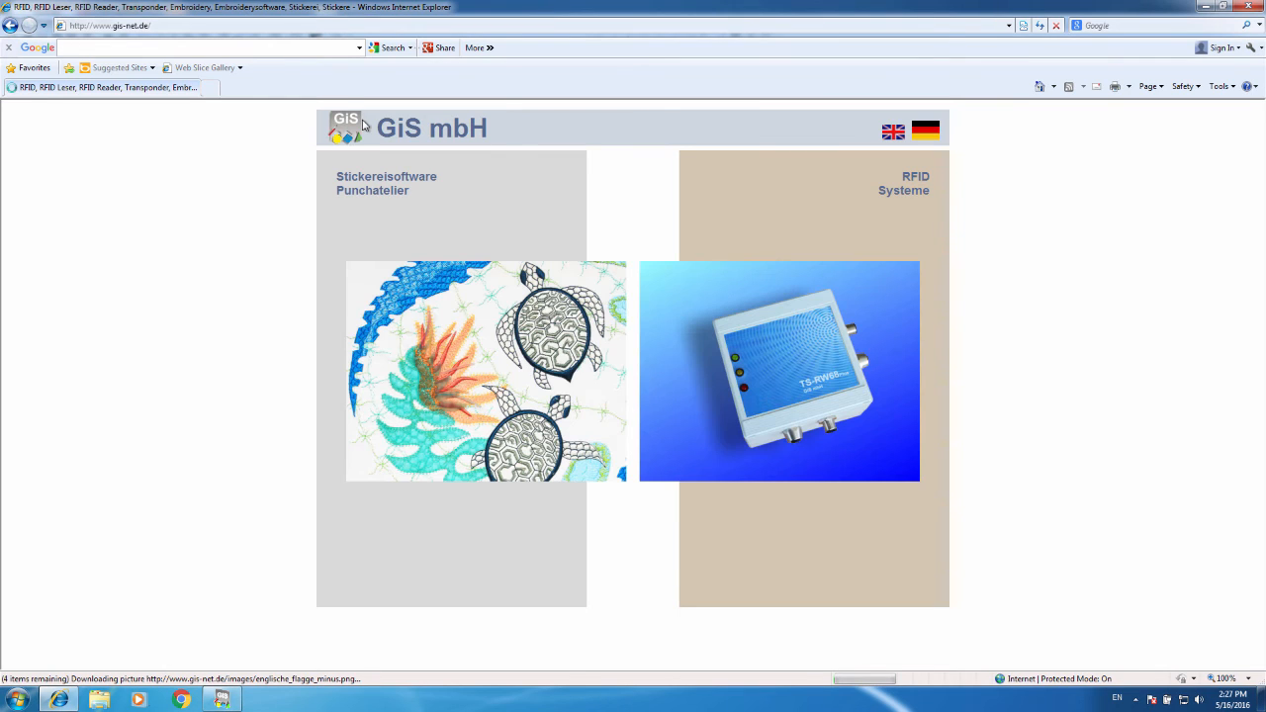
Step: Switch the GiS site to English and open the Service section of the embroidery software pages
{"action": "left_click", "coordinate": [893, 132]}
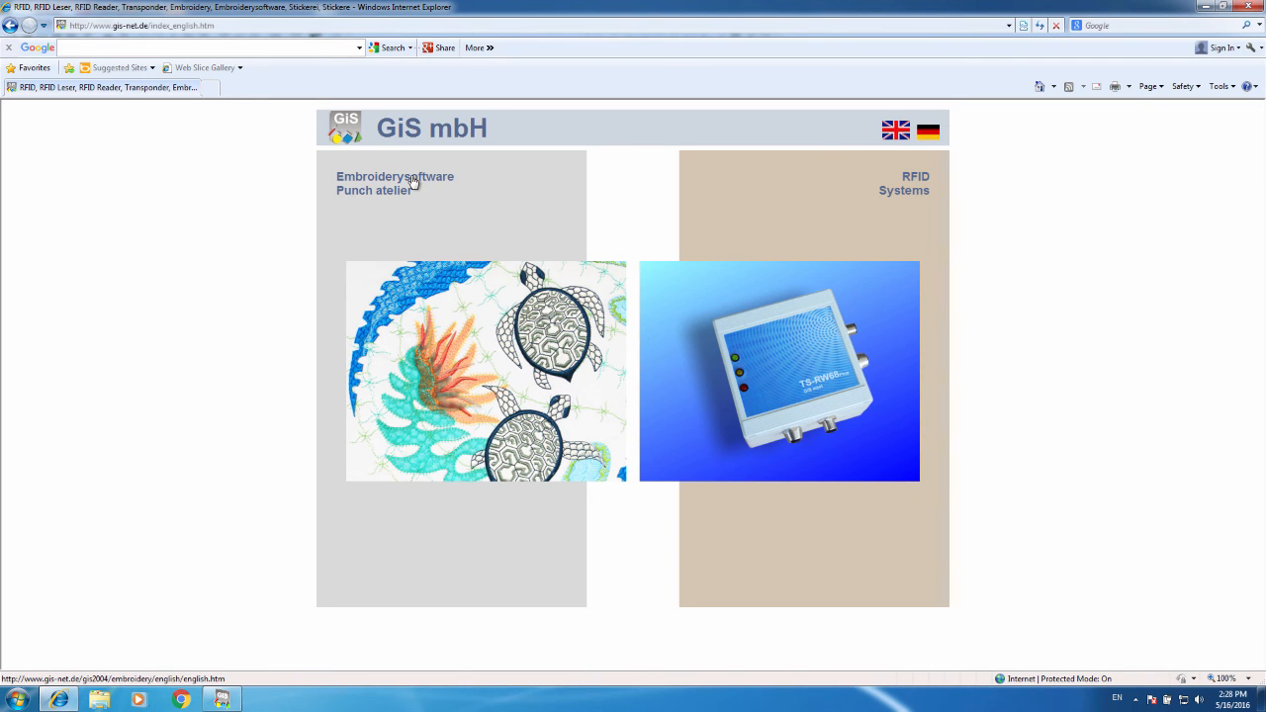
{"action": "left_click", "coordinate": [413, 181]}
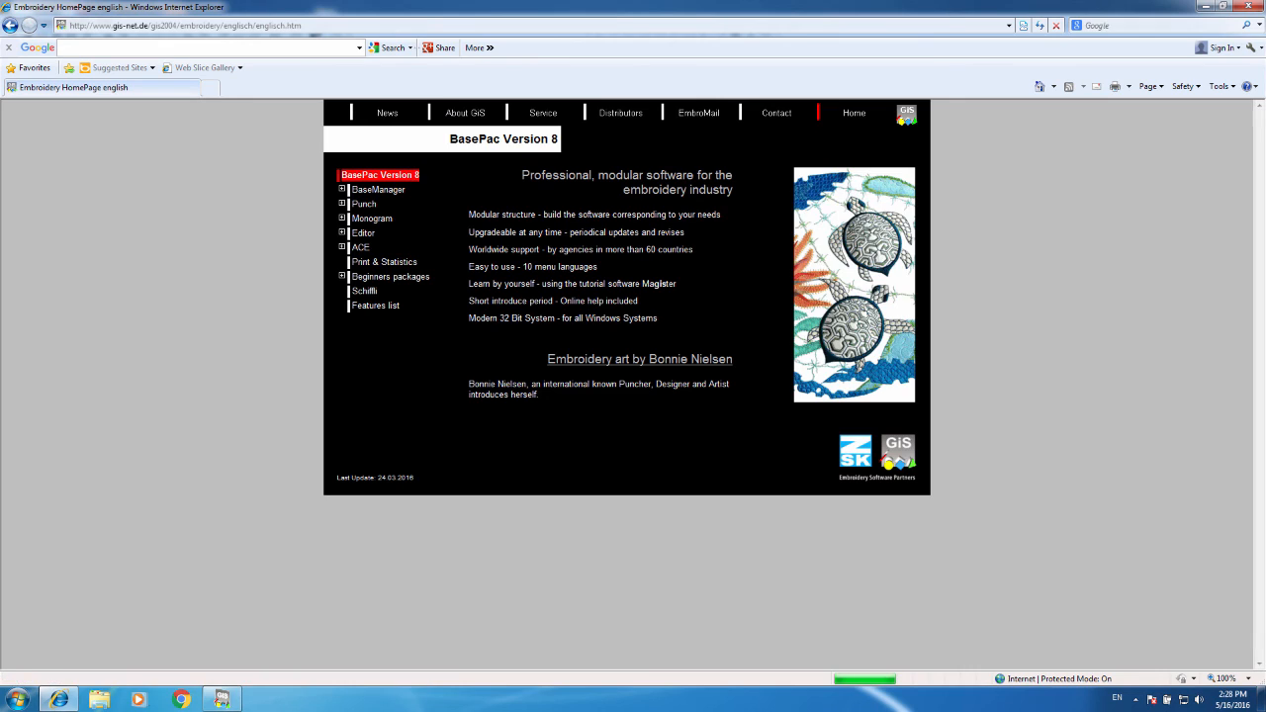
{"action": "left_click", "coordinate": [550, 115]}
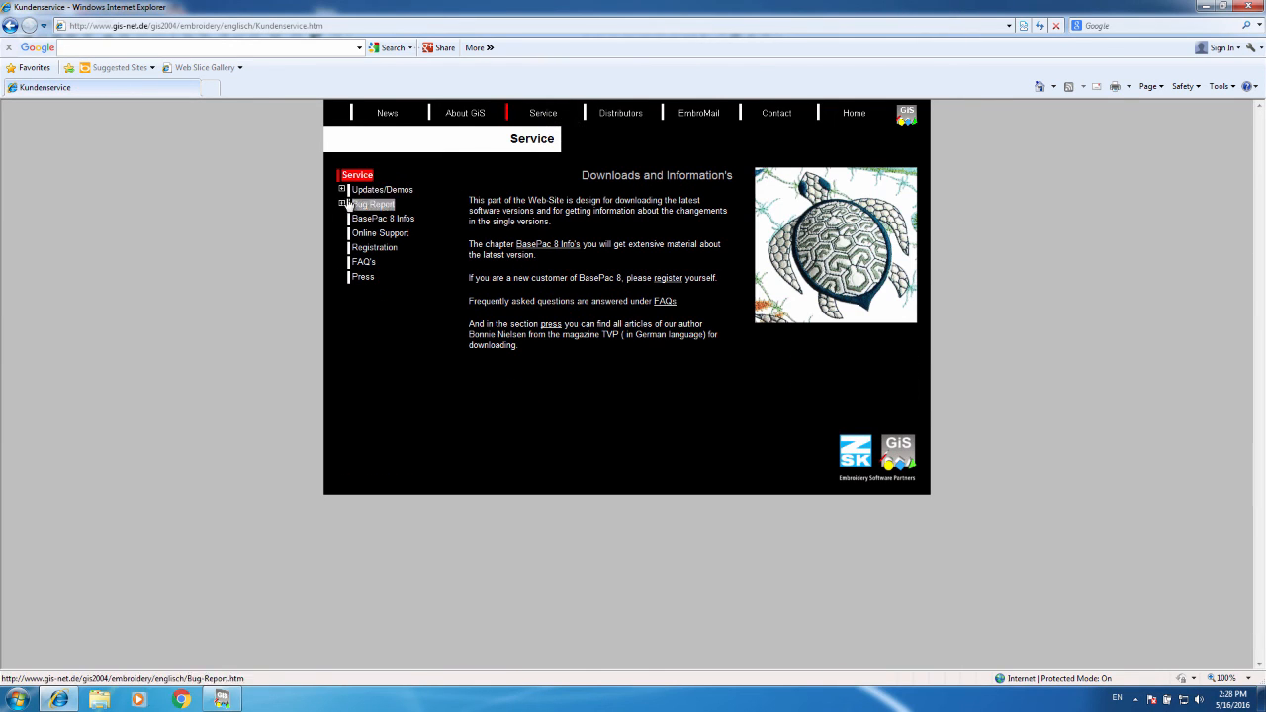
Step: View the BasePac 8 downloads and the WIBU-Key driver downloads under Updates/Demos
{"action": "left_click", "coordinate": [342, 189]}
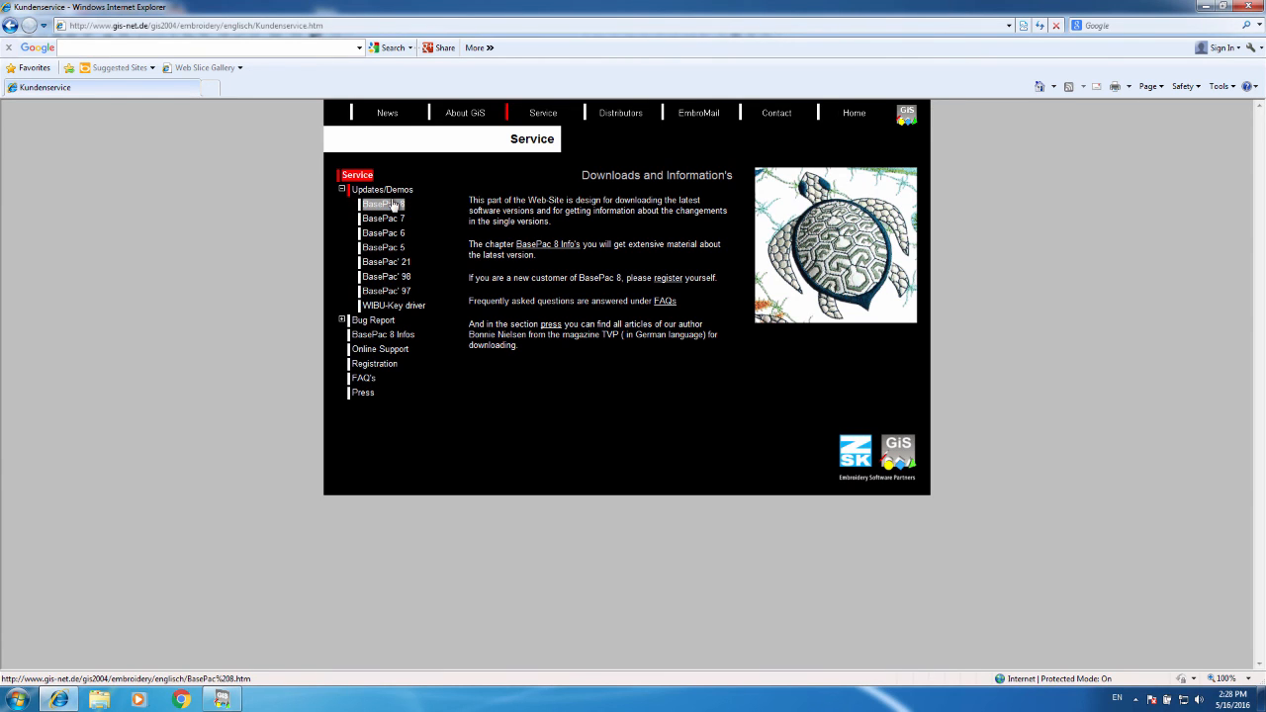
{"action": "left_click", "coordinate": [384, 203]}
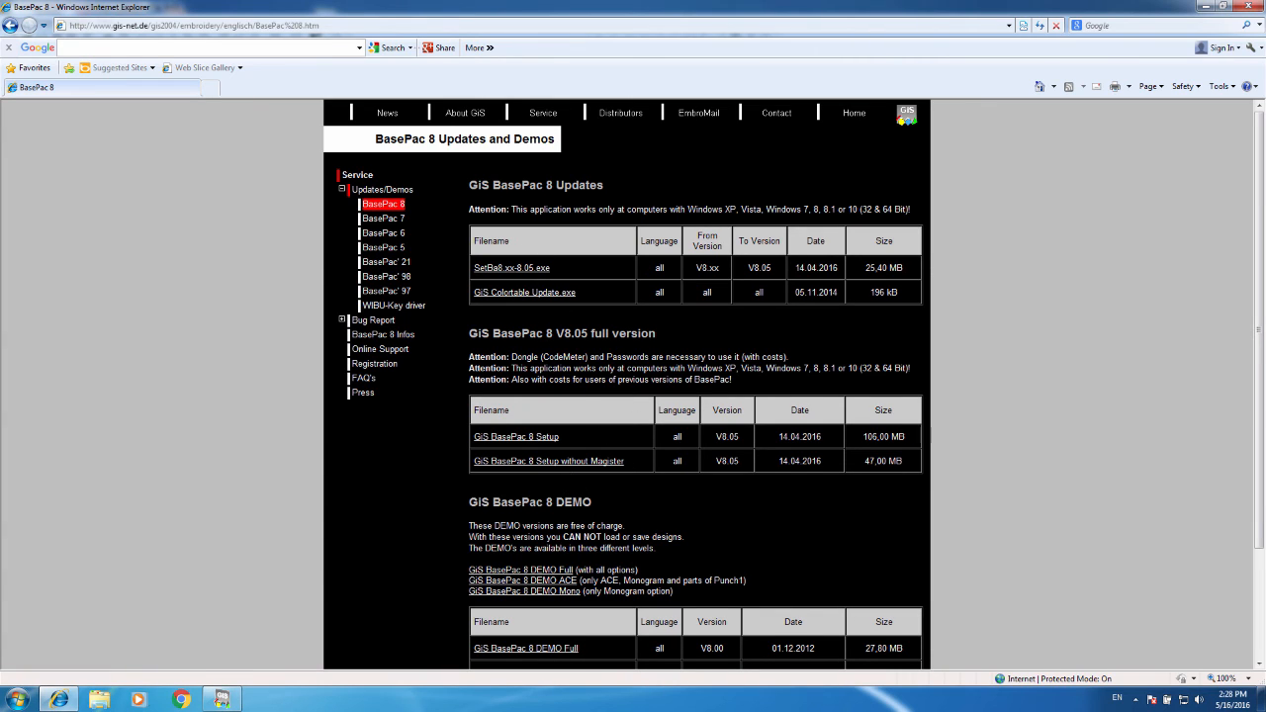
{"action": "left_click", "coordinate": [395, 307]}
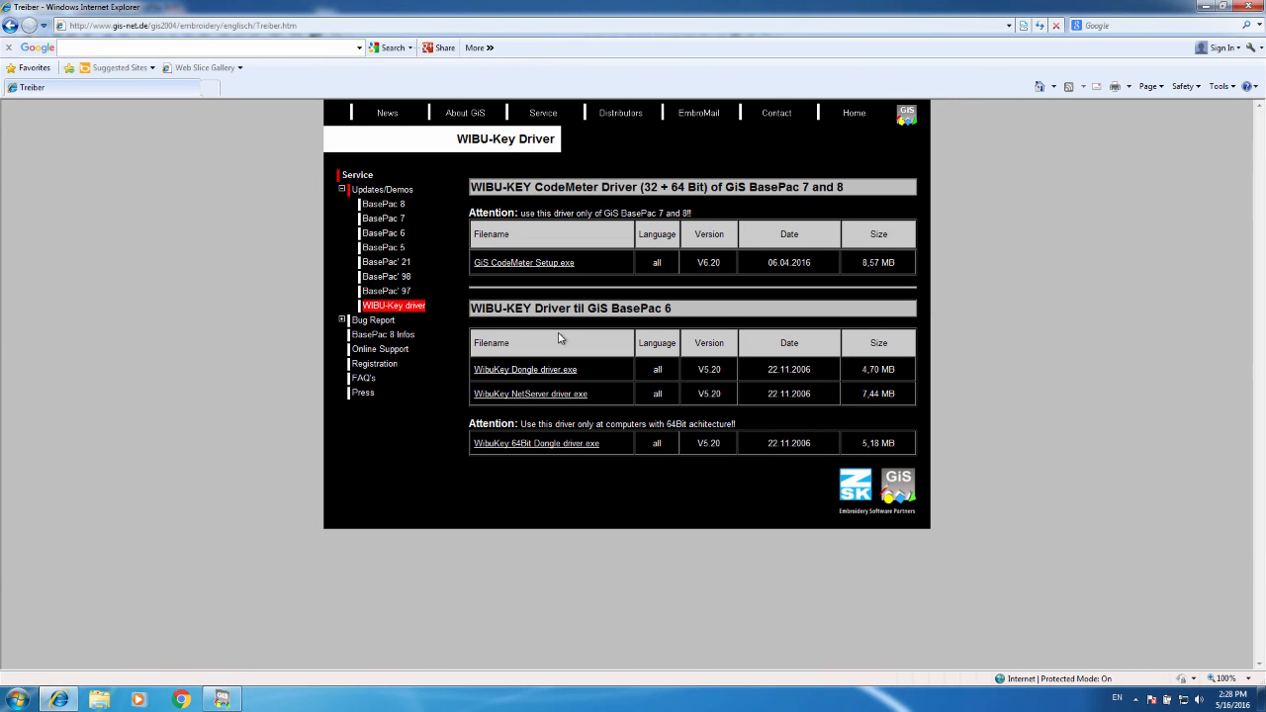